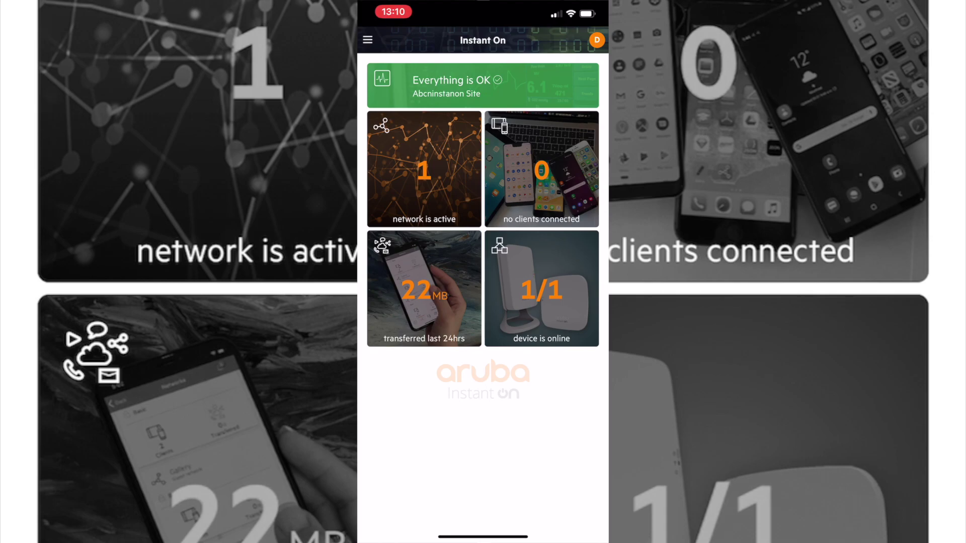
Step: Check the site health details and the app version information under About
{"action": "left_click", "coordinate": [483, 85]}
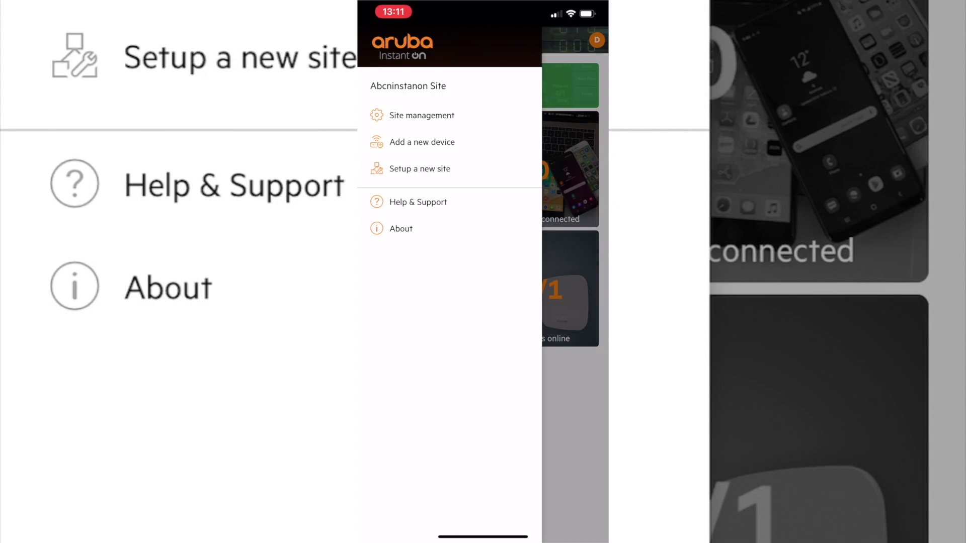
{"action": "left_click", "coordinate": [401, 228]}
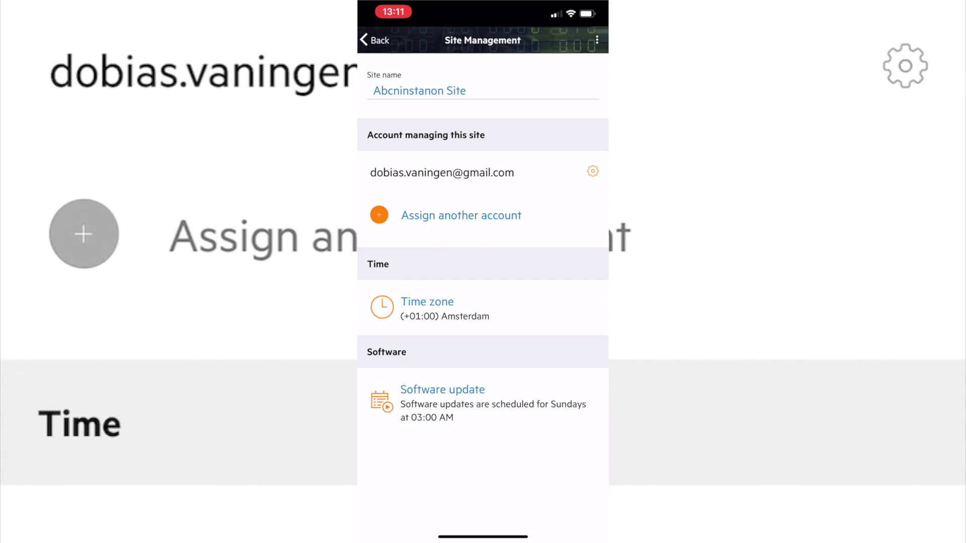
Step: Review the Abcninstanon site name, time zone and software update schedule without changing them
{"action": "left_click", "coordinate": [467, 91]}
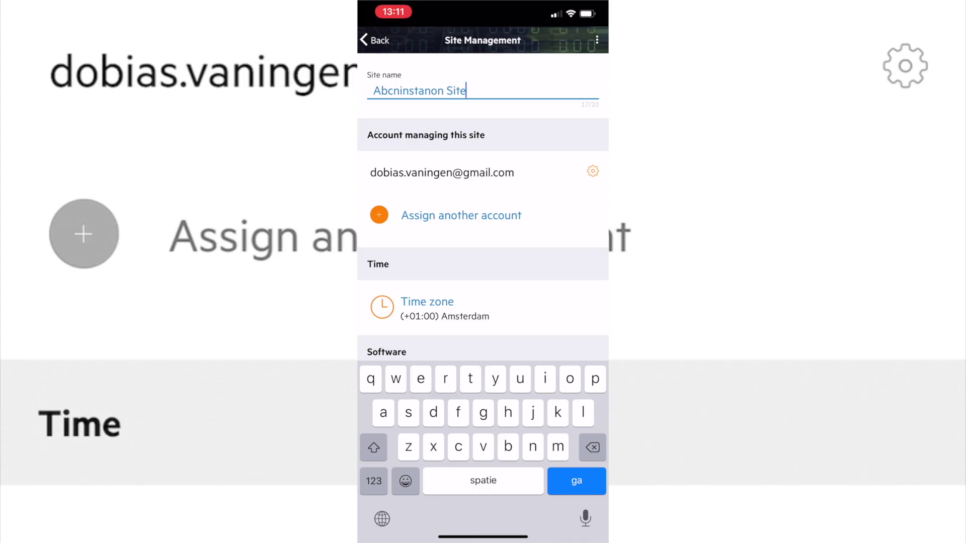
{"action": "scroll", "coordinate": [483, 227], "scroll_direction": "down", "scroll_amount": 2}
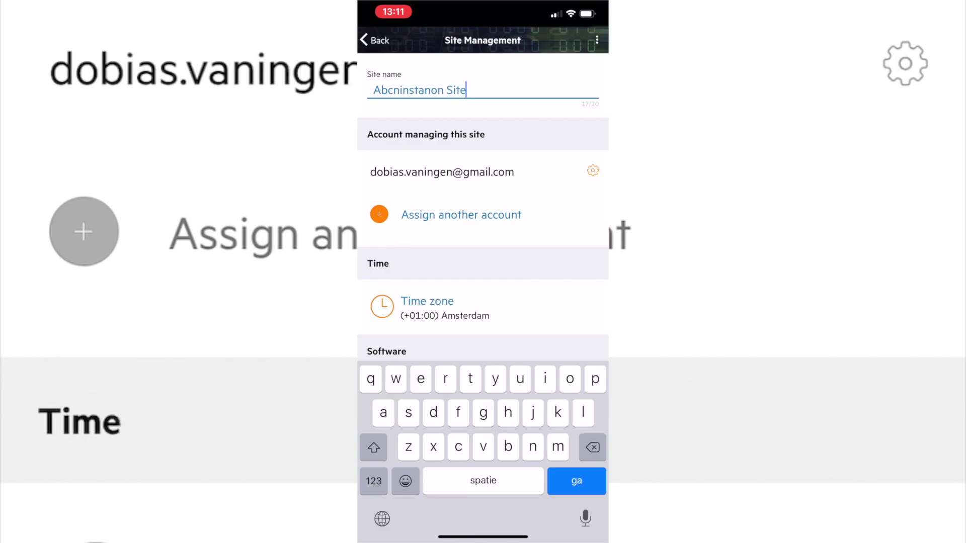
{"action": "left_click", "coordinate": [428, 305]}
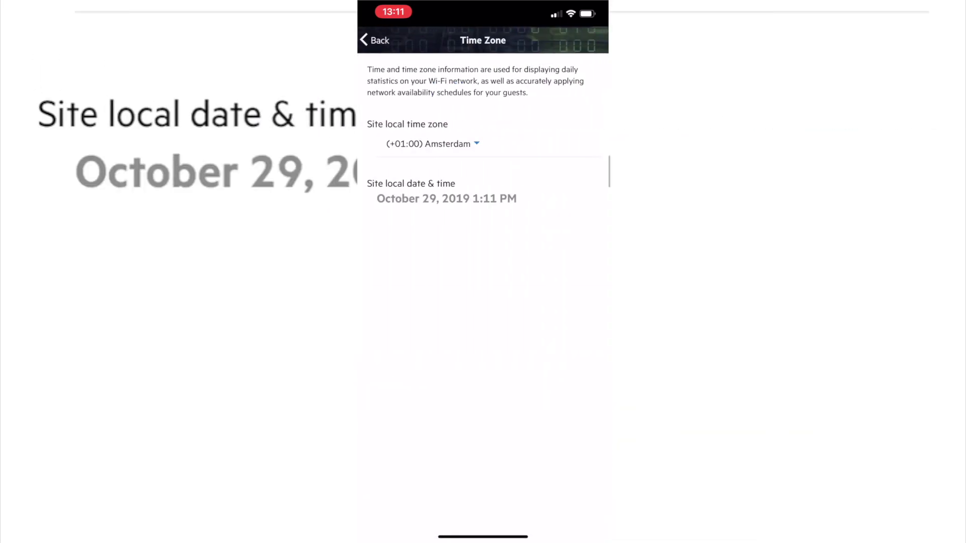
{"action": "left_click", "coordinate": [374, 40]}
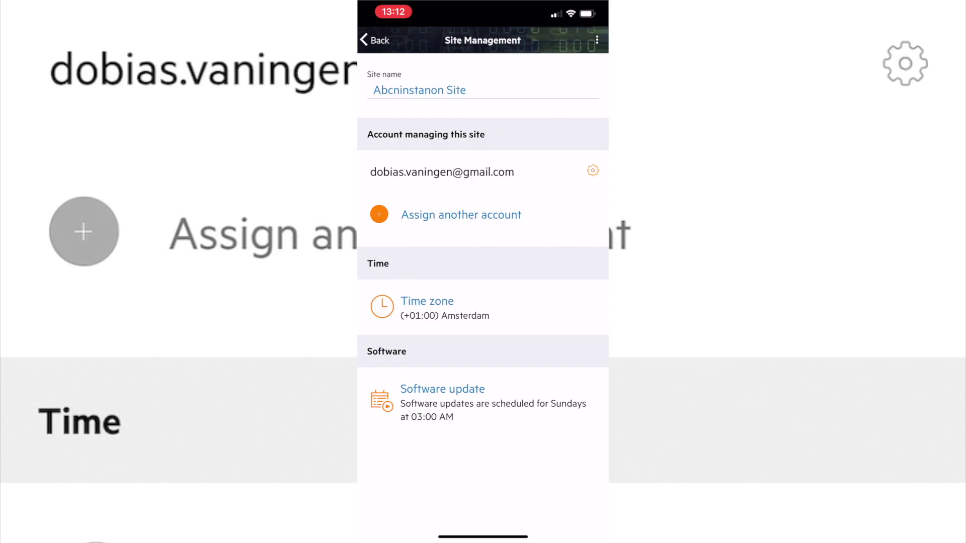
{"action": "left_click", "coordinate": [443, 397]}
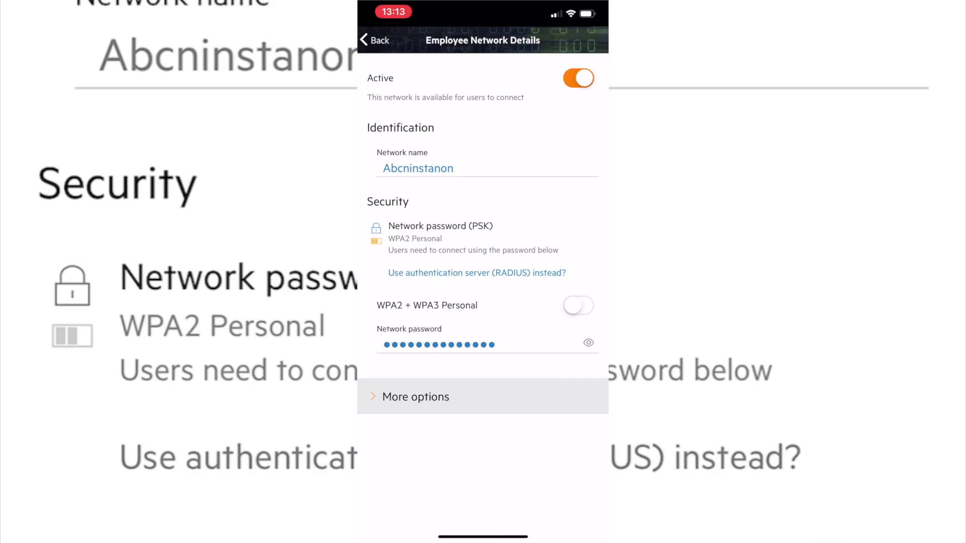
Step: Check the employee network's IP and VLAN assignment, which uses Instant On (NAT) addressing
{"action": "left_click", "coordinate": [416, 397]}
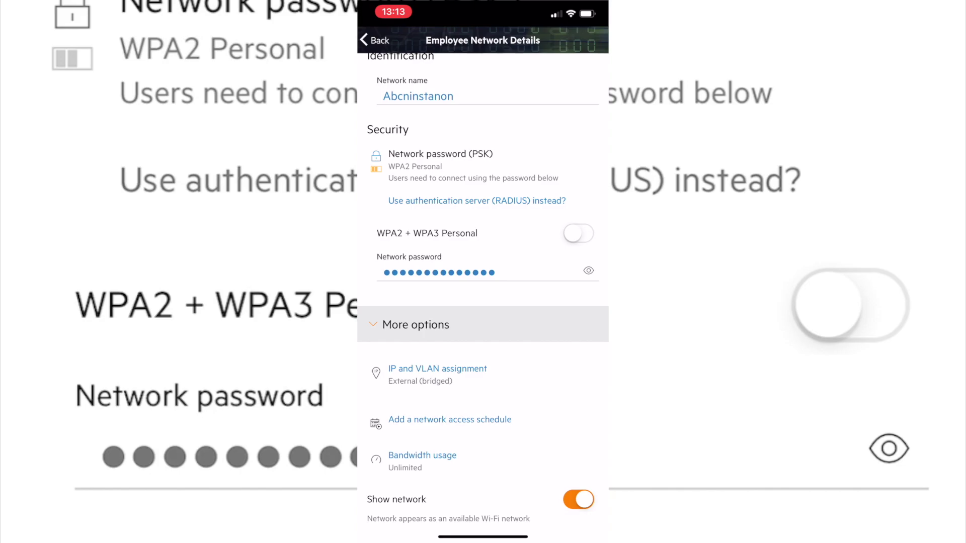
{"action": "left_click", "coordinate": [438, 370]}
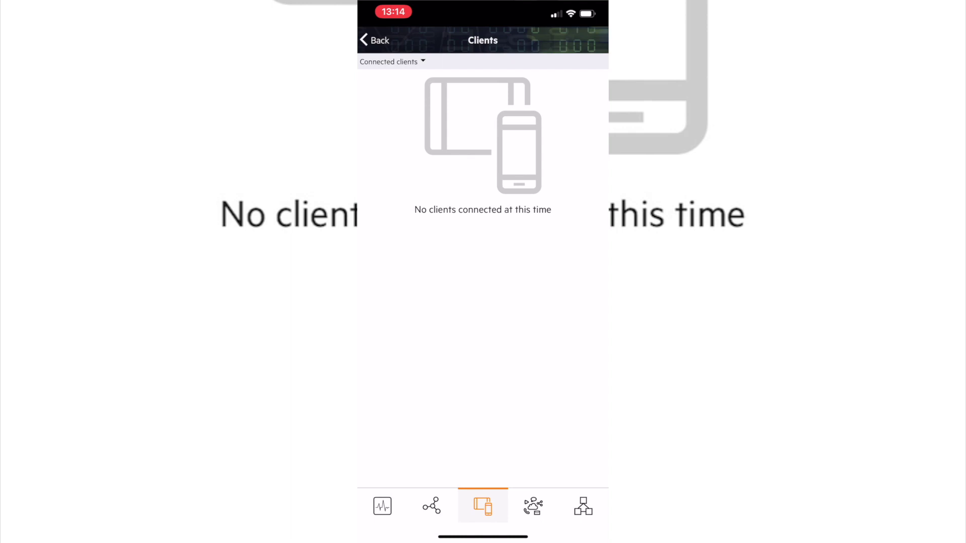
{"action": "left_click", "coordinate": [533, 506]}
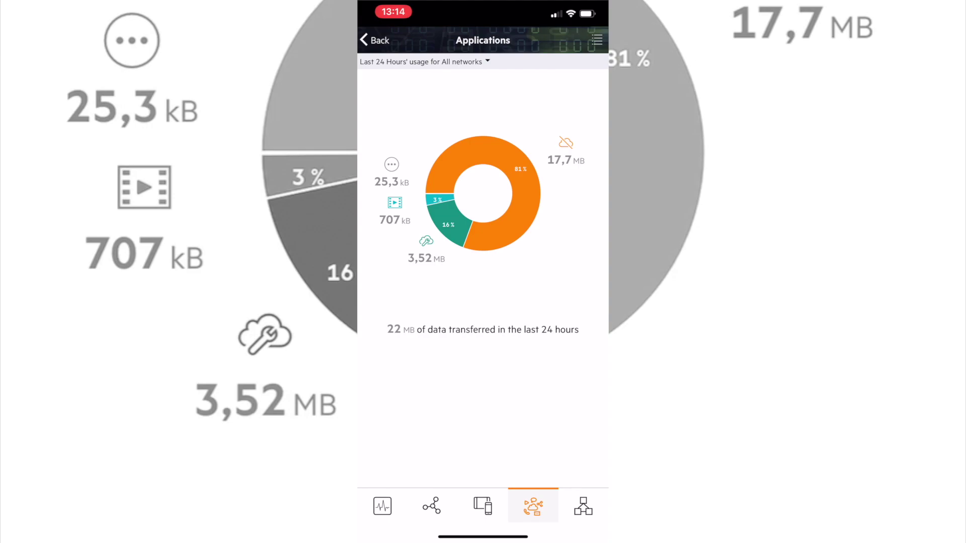
Step: Show the Inventory with the single access point, active and online for a day
{"action": "left_click", "coordinate": [584, 507]}
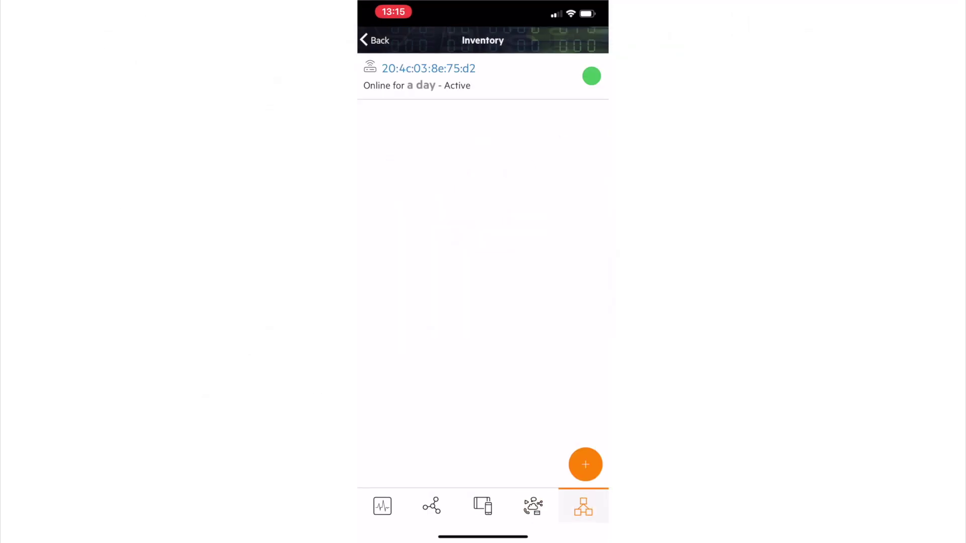
Step: Open access point 20:4c:03:8e:75:d2, keep its name unchanged, and show its extra options
{"action": "left_click", "coordinate": [428, 76]}
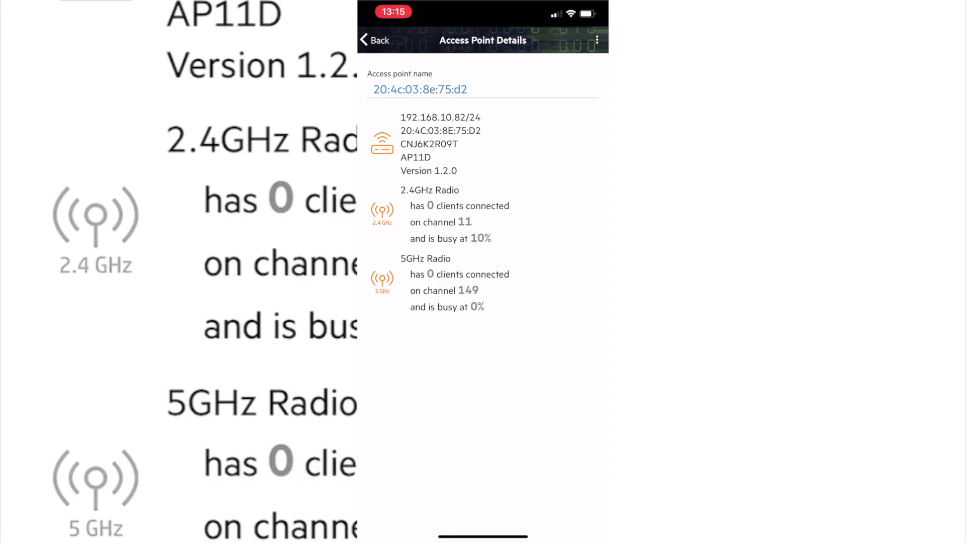
{"action": "left_click", "coordinate": [420, 89]}
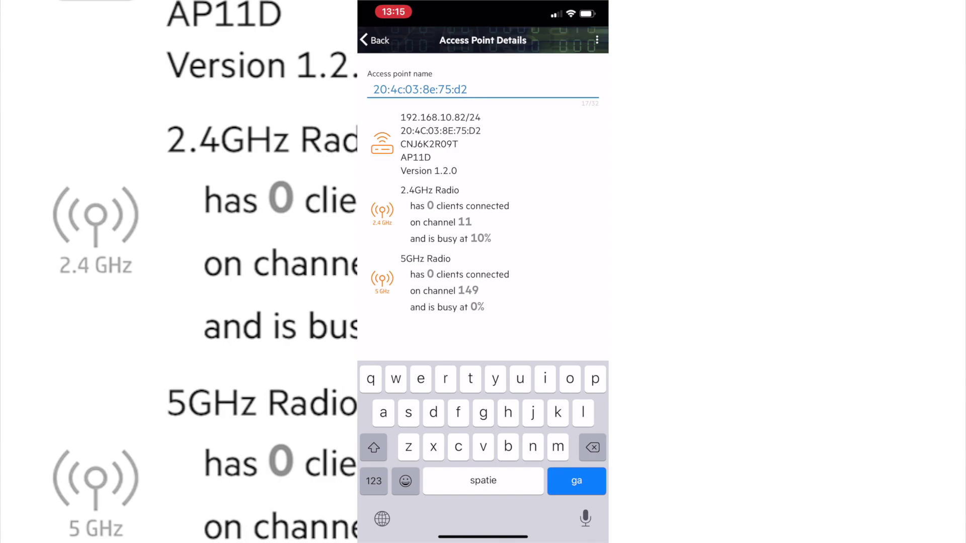
{"action": "key", "text": "Return"}
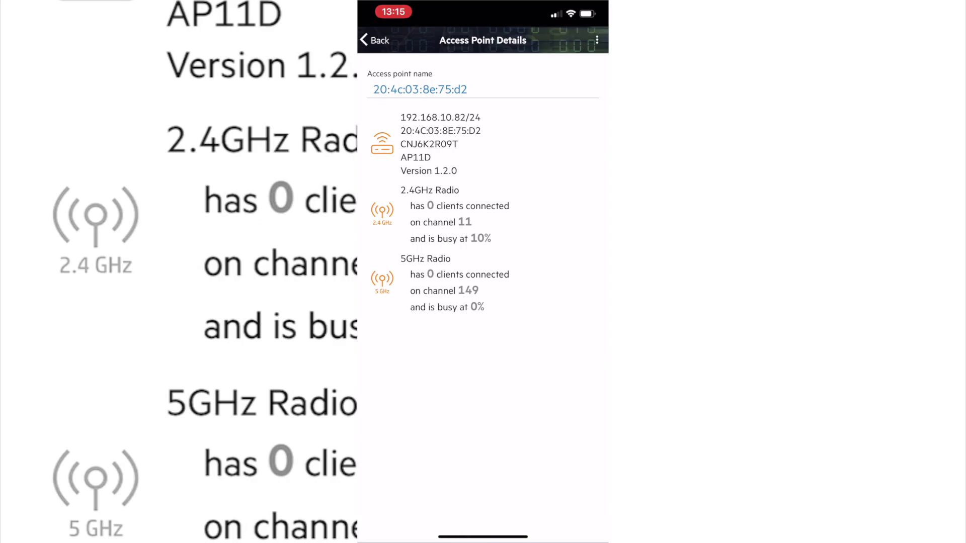
{"action": "left_click", "coordinate": [596, 40]}
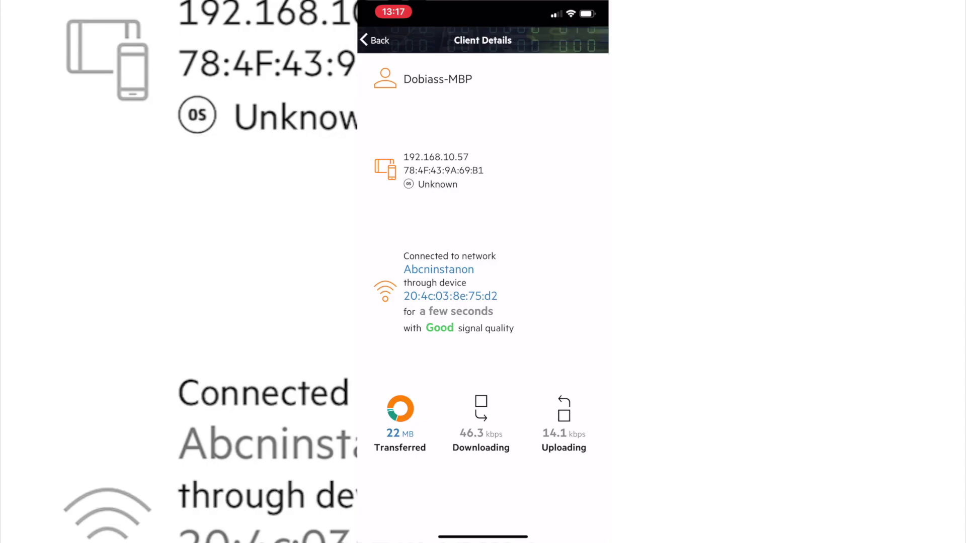
Step: Leave Client Details and return to the clients list
{"action": "left_click", "coordinate": [375, 40]}
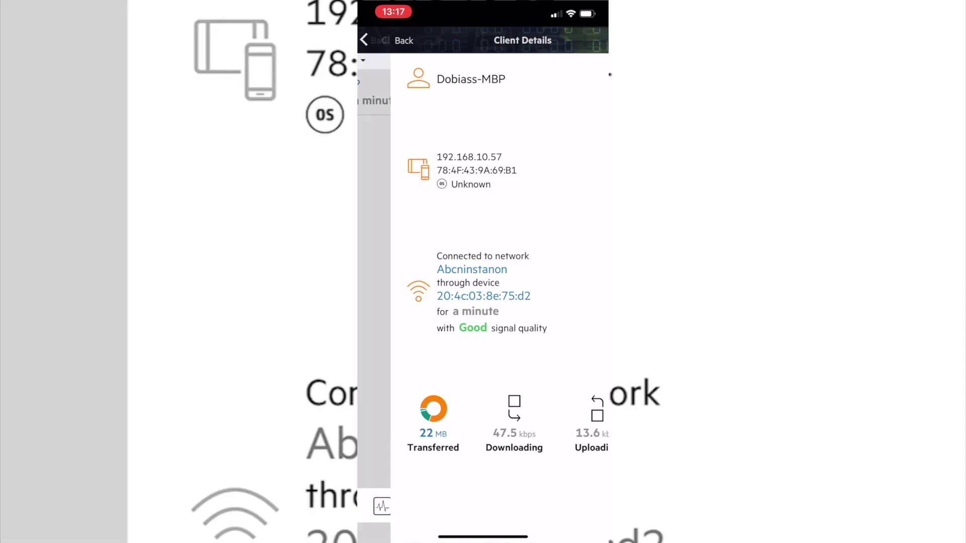
Step: View 24-hour application usage and the Internet tools and Uncategorized category details
{"action": "left_click", "coordinate": [533, 507]}
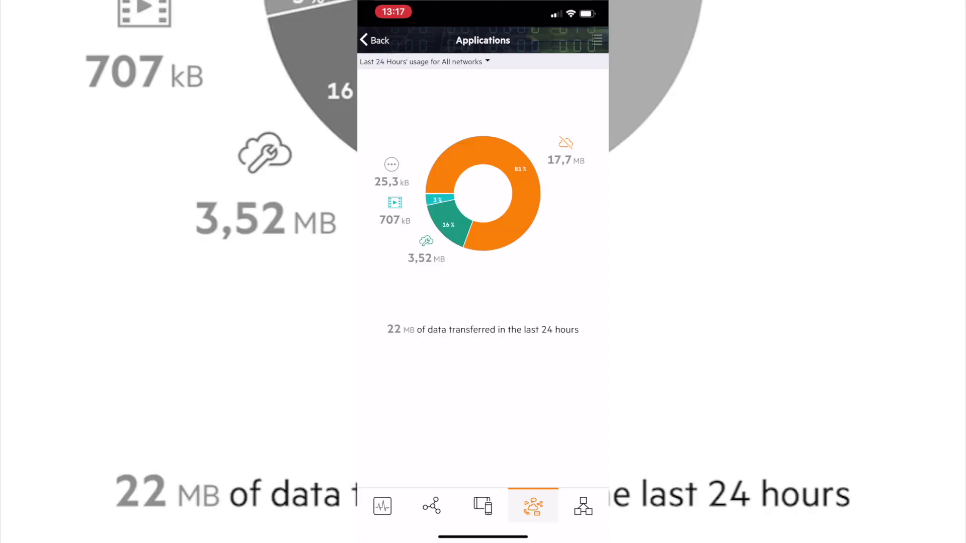
{"action": "left_click", "coordinate": [449, 225]}
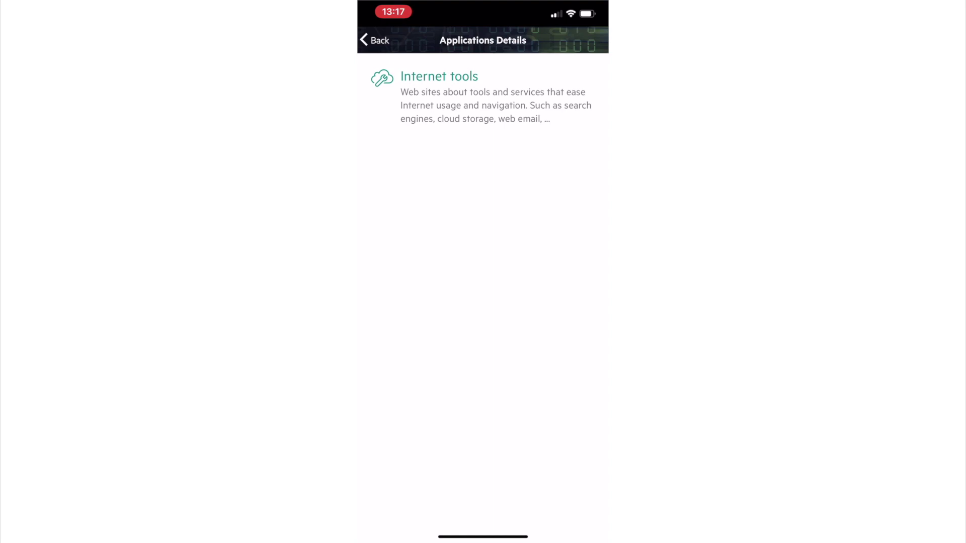
{"action": "key", "text": "Escape"}
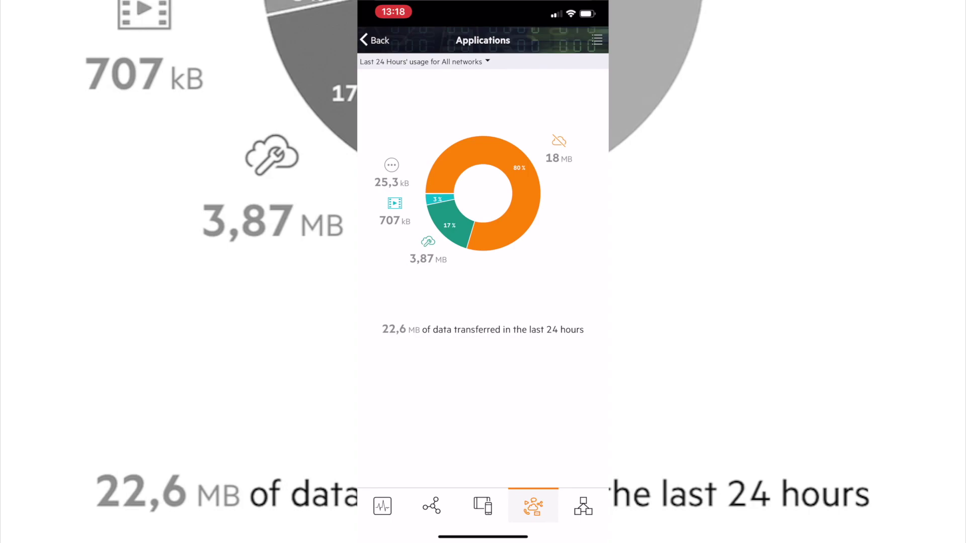
{"action": "left_click", "coordinate": [521, 204]}
Step: Look up the Games & streaming category, which covers video streaming and online gaming
{"action": "left_click", "coordinate": [439, 199]}
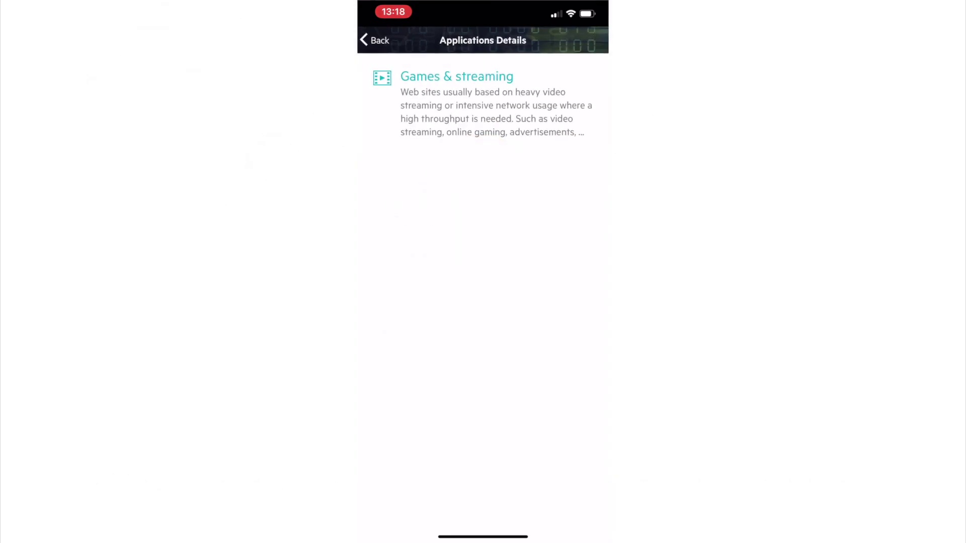